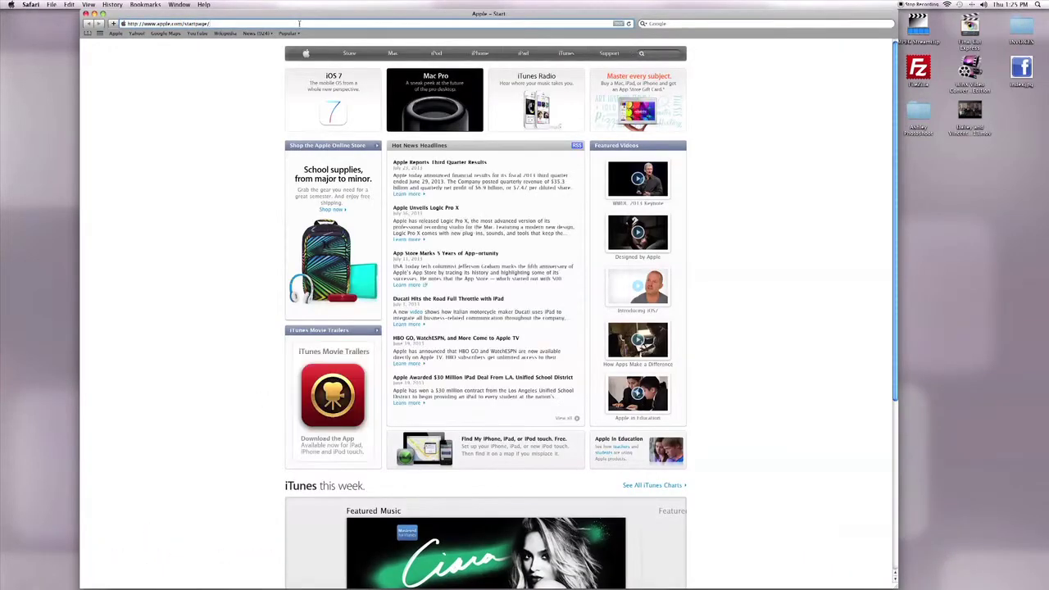
On google.com, show image results for 'find us on facebook free for commercial use'.
type("google.com")
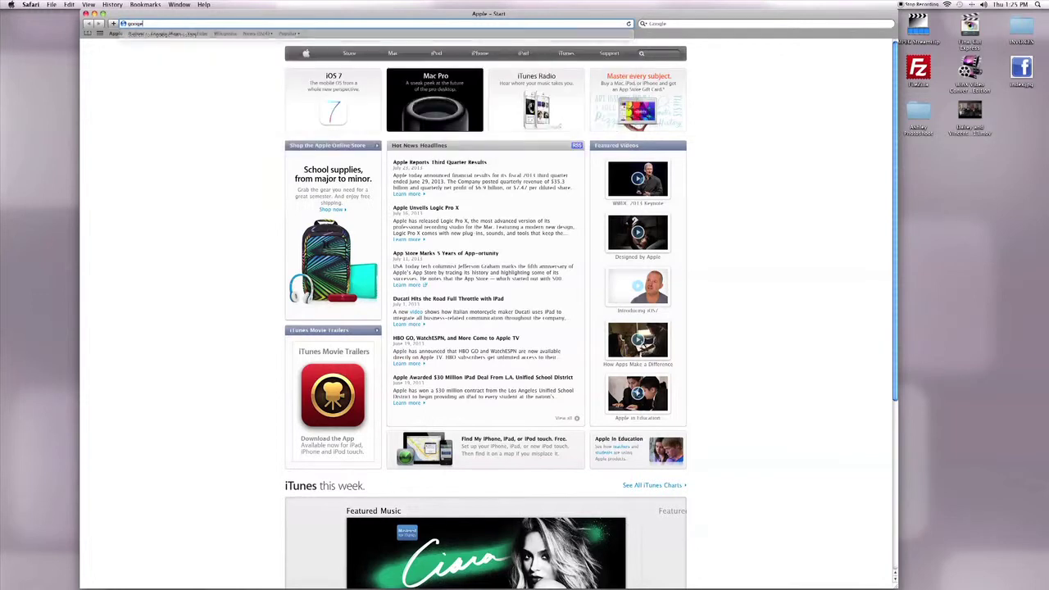
key("Return")
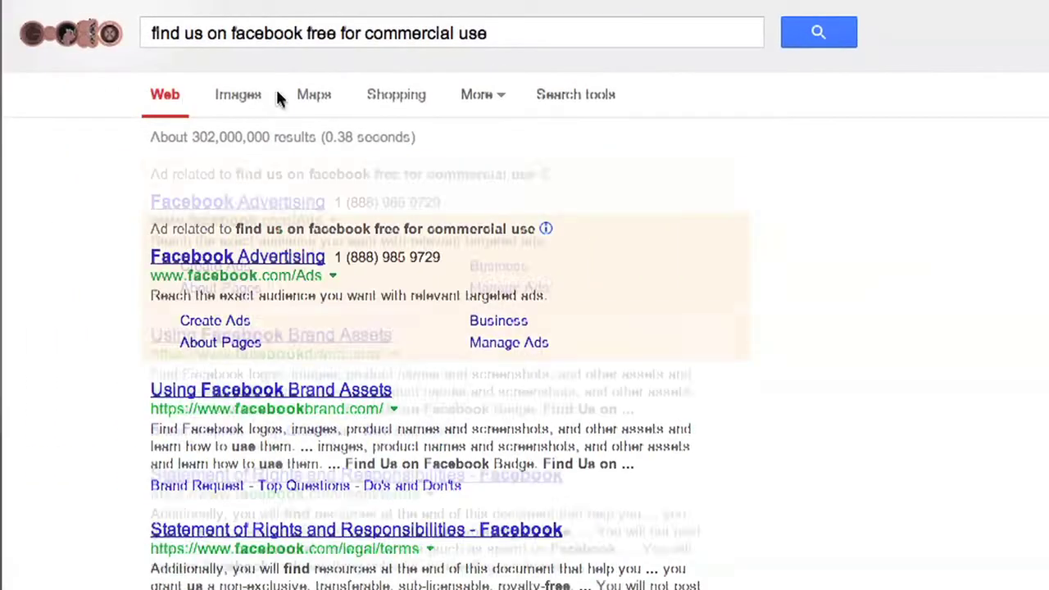
left_click(246, 98)
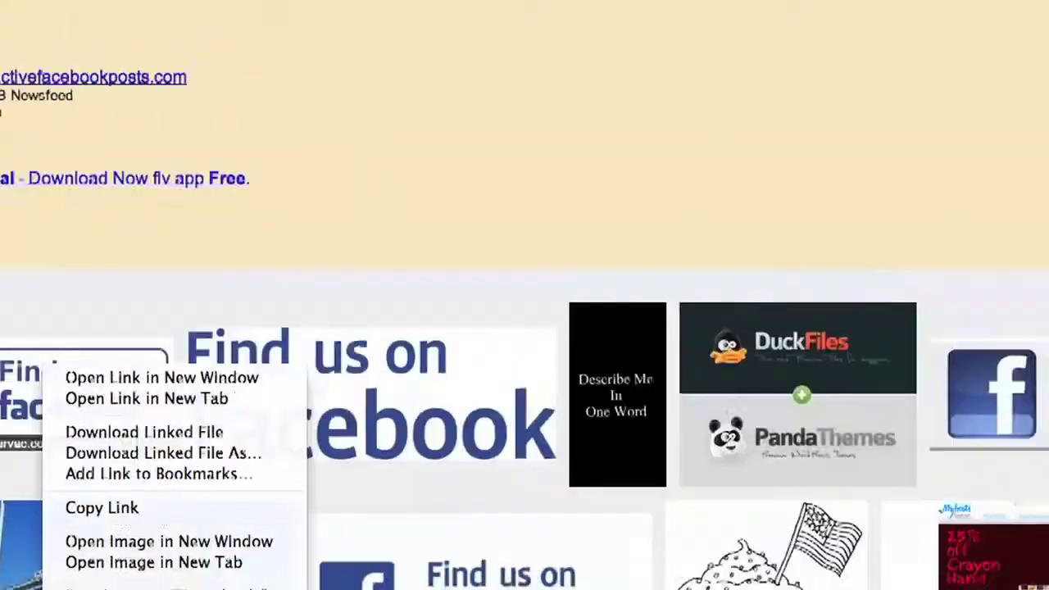
Save the chosen badge image to the Desktop under the name FACEBOOK.
left_click(321, 310)
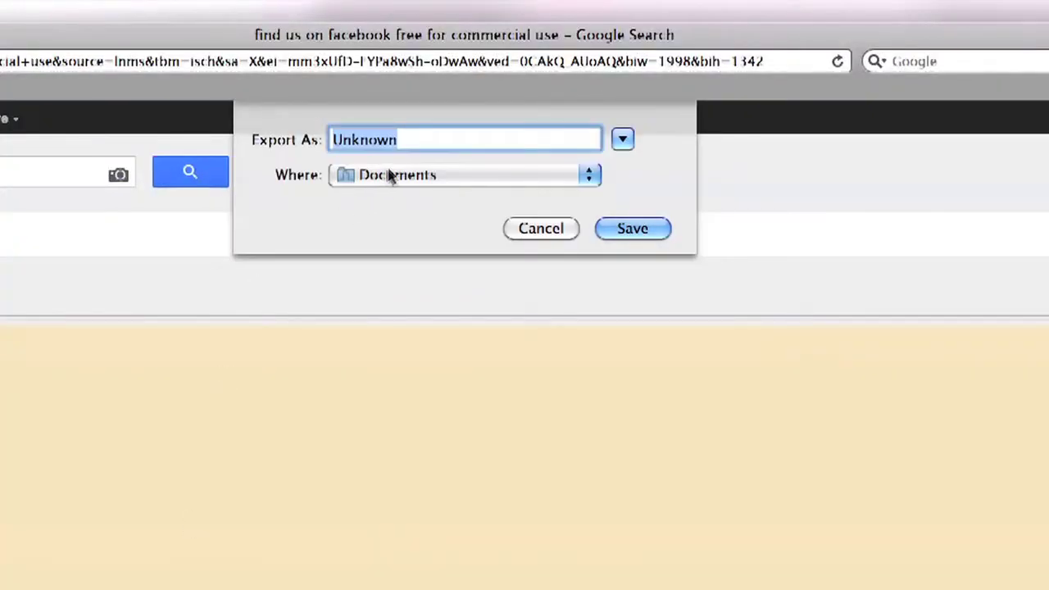
type("d")
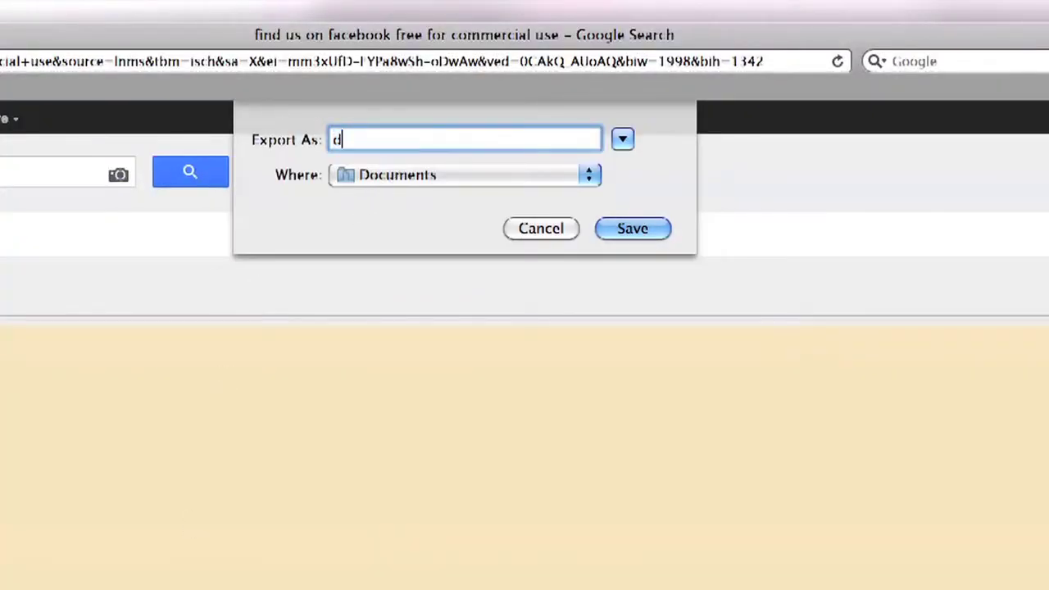
key("BackSpace")
type("FACEBOOK")
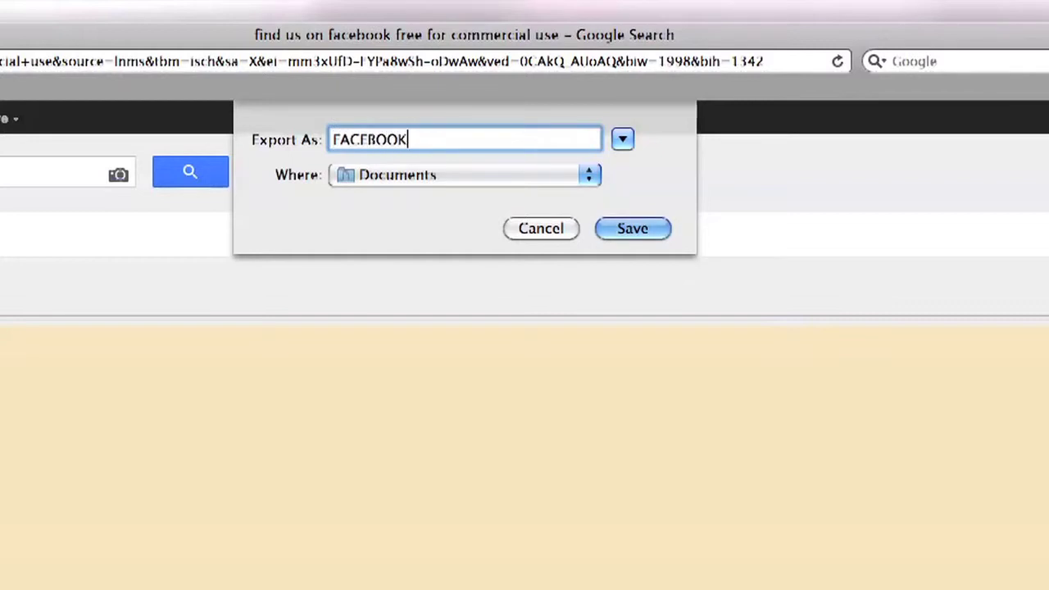
left_click(344, 173)
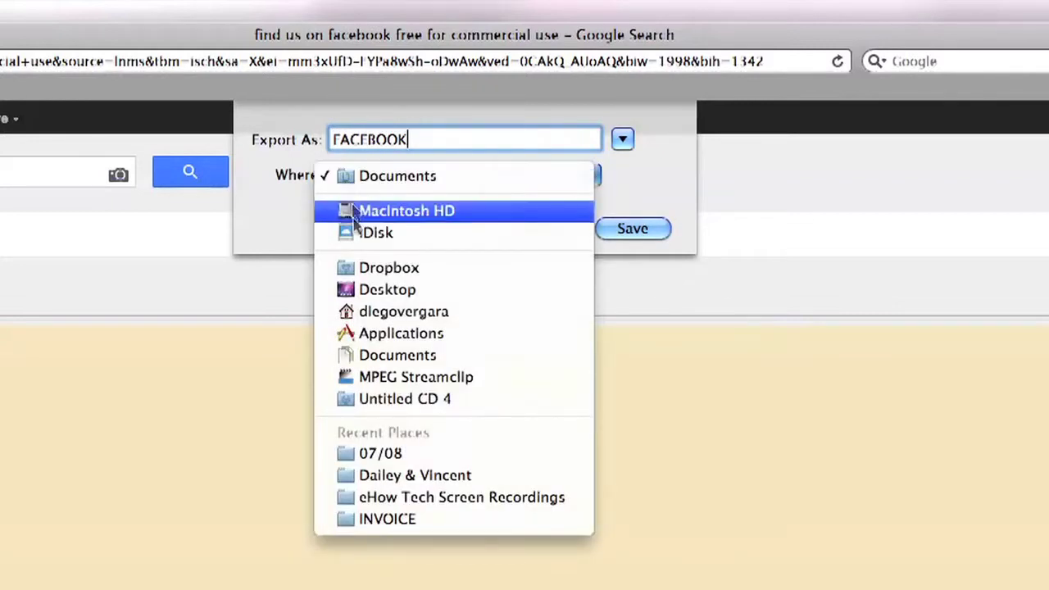
left_click(356, 290)
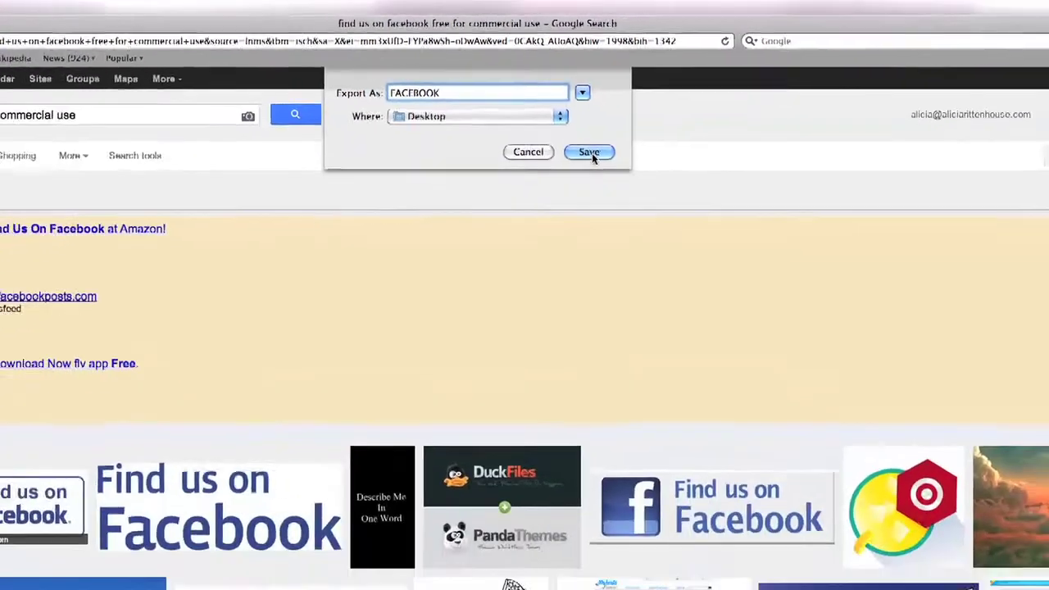
left_click(628, 220)
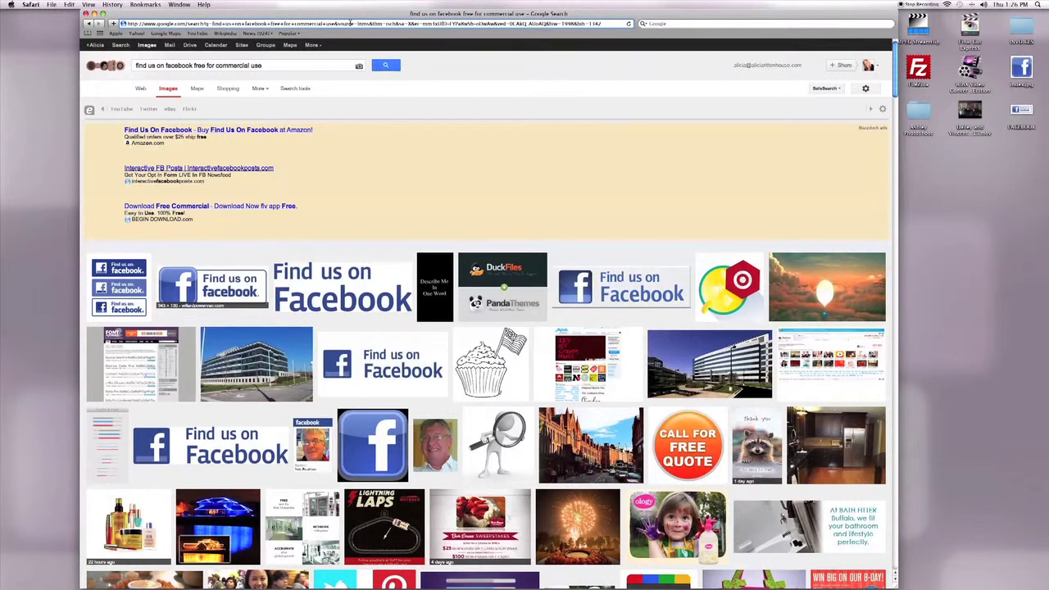
left_click(350, 22)
Go to the blog's dashboard and upload the FACEBOOK file through Media > Add New.
type("alirittenhouse.com/")
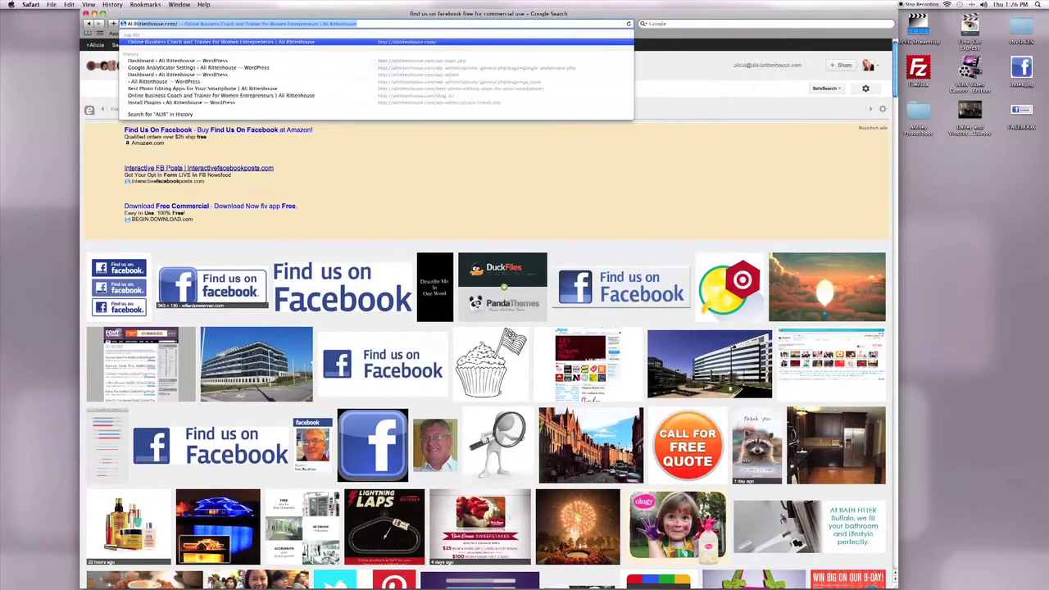
key("Return")
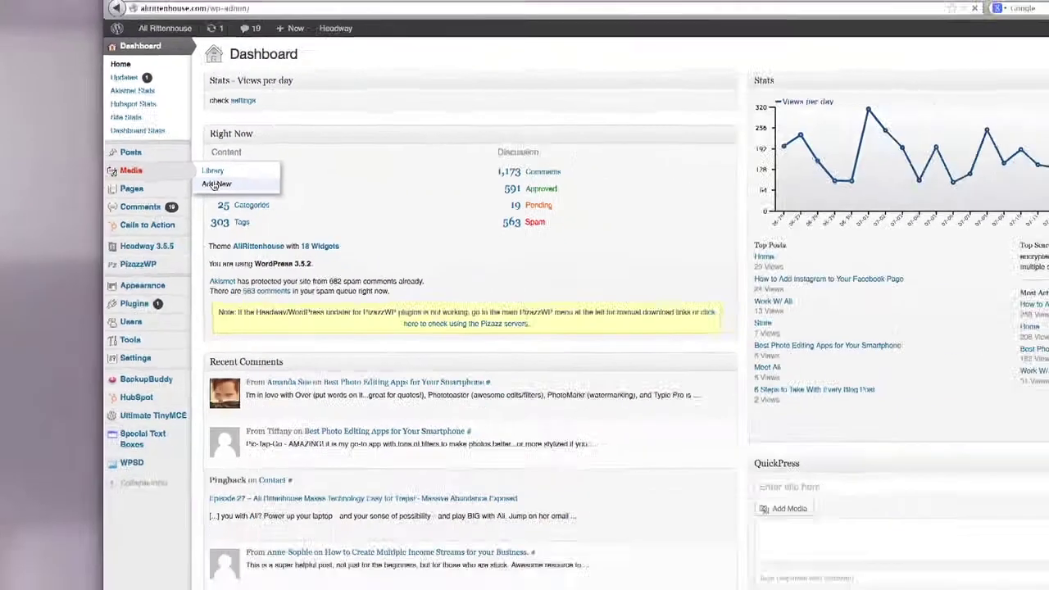
left_click(369, 255)
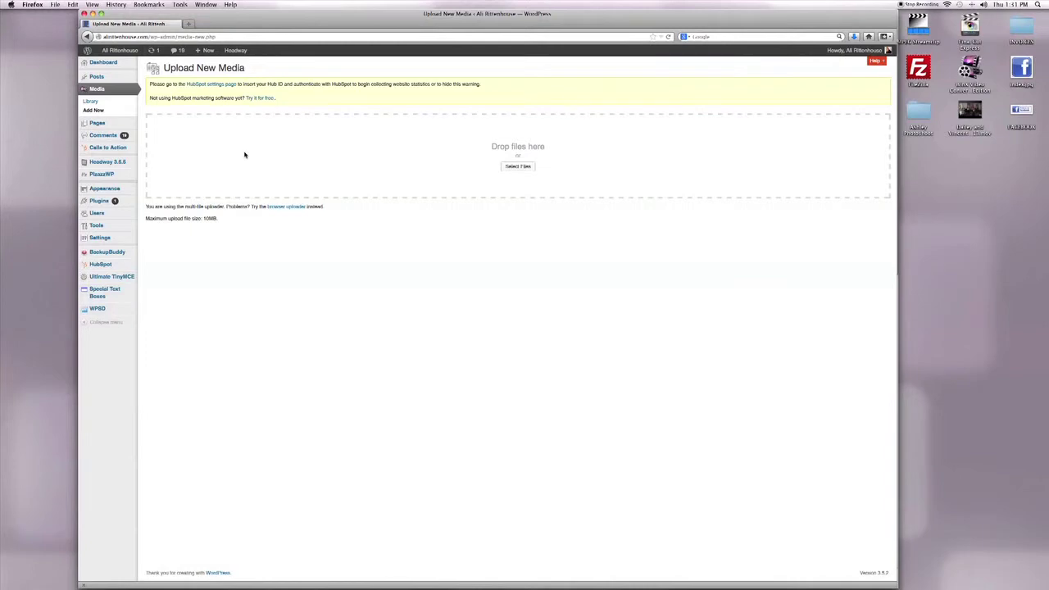
left_click(517, 165)
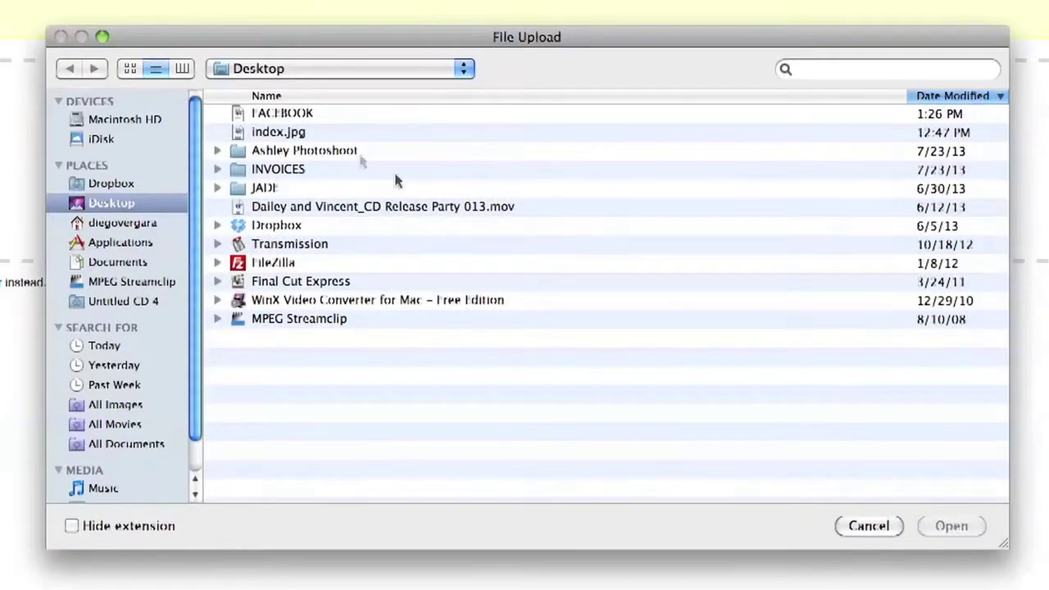
double_click(270, 117)
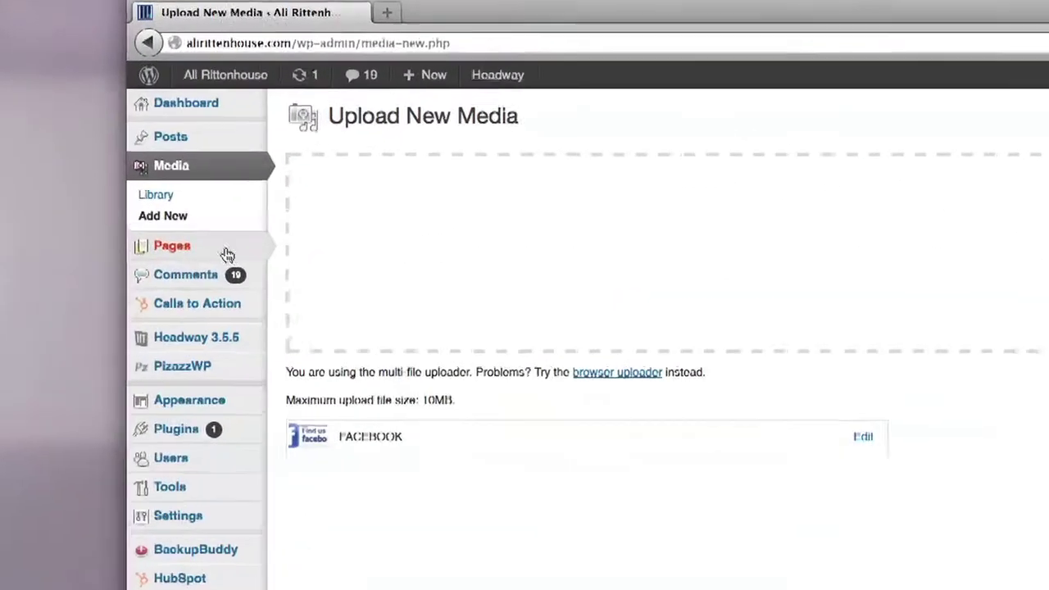
mouse_move(130, 125)
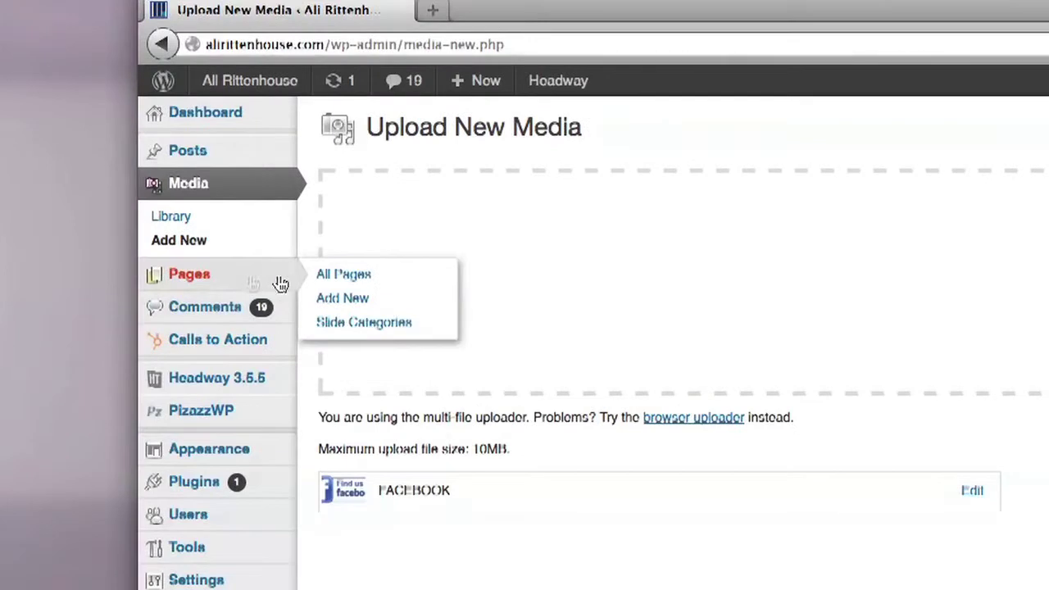
Insert the uploaded FACEBOOK badge into the page with Add Media and select it.
left_click(359, 287)
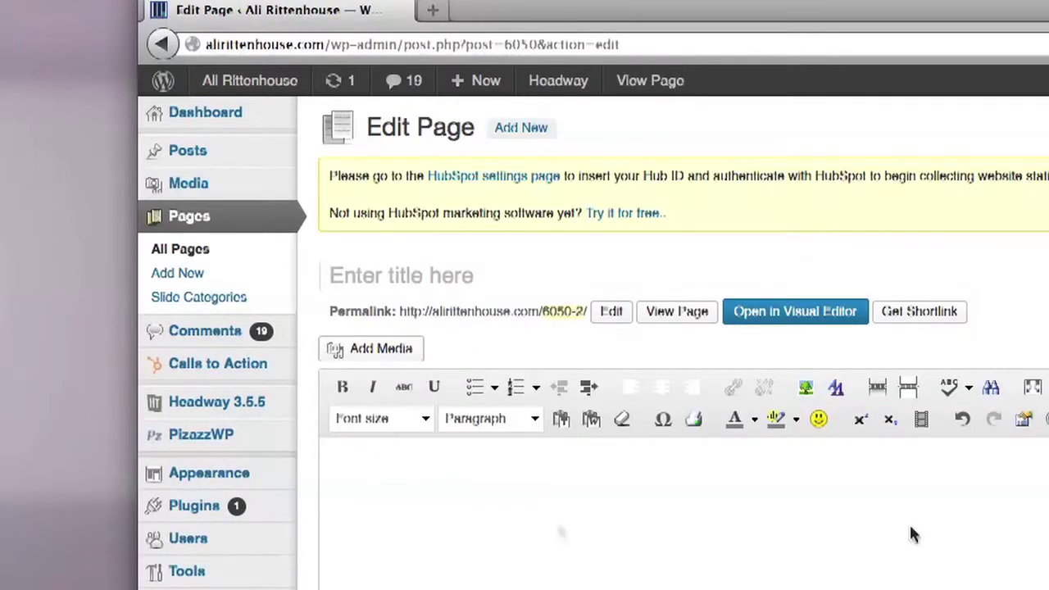
left_click(410, 352)
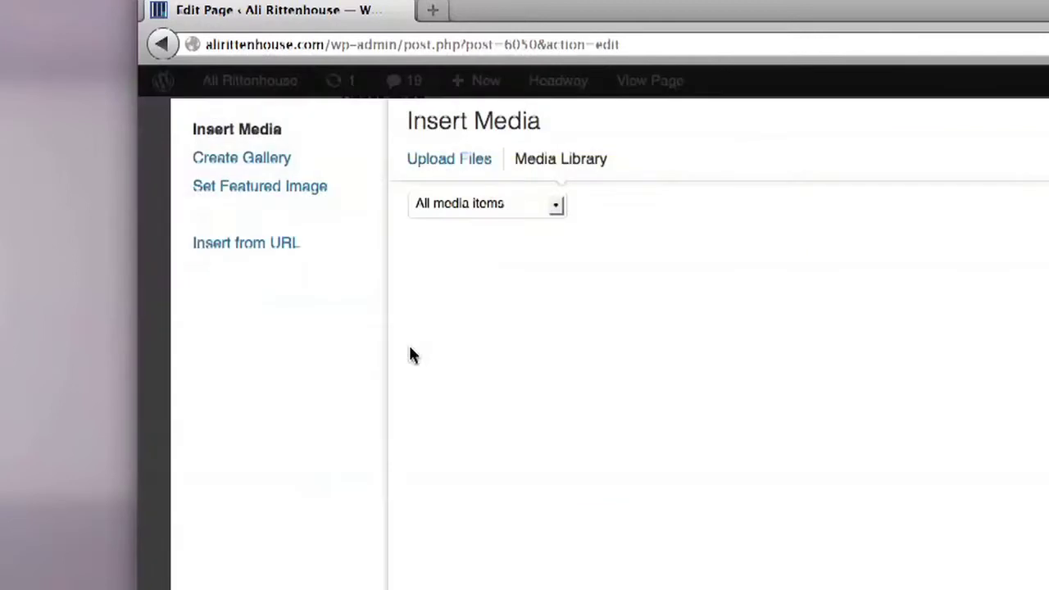
left_click(451, 305)
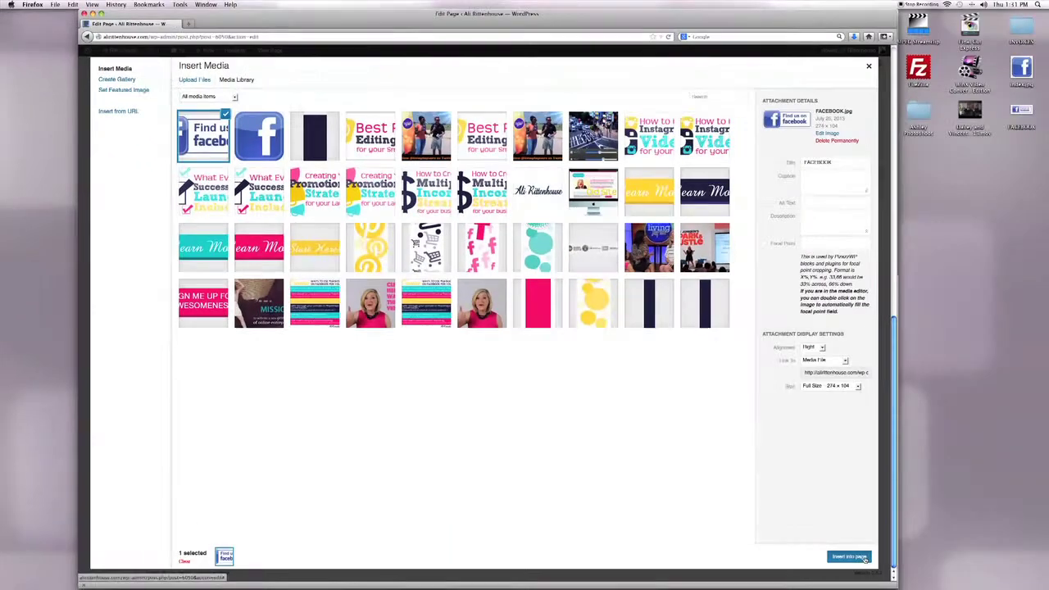
left_click(864, 559)
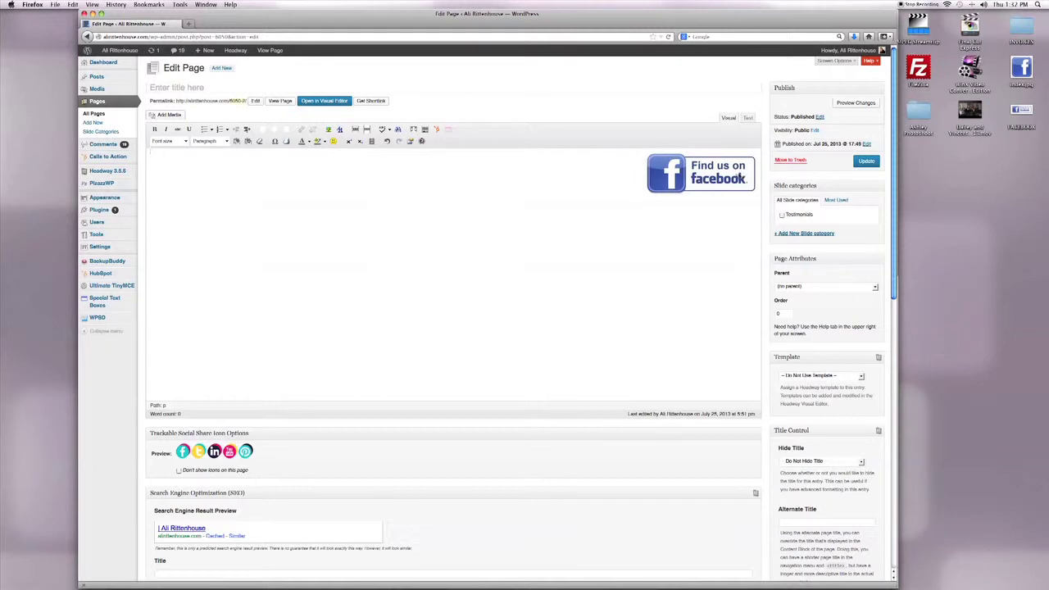
left_click(735, 178)
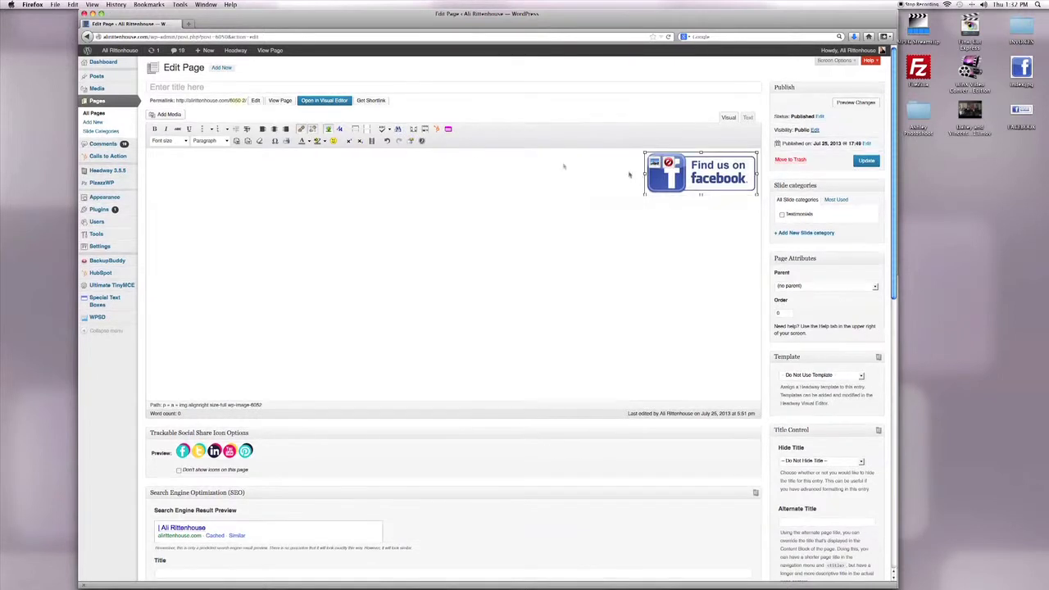
Link the selected badge image to the author's Facebook page address.
left_click(300, 129)
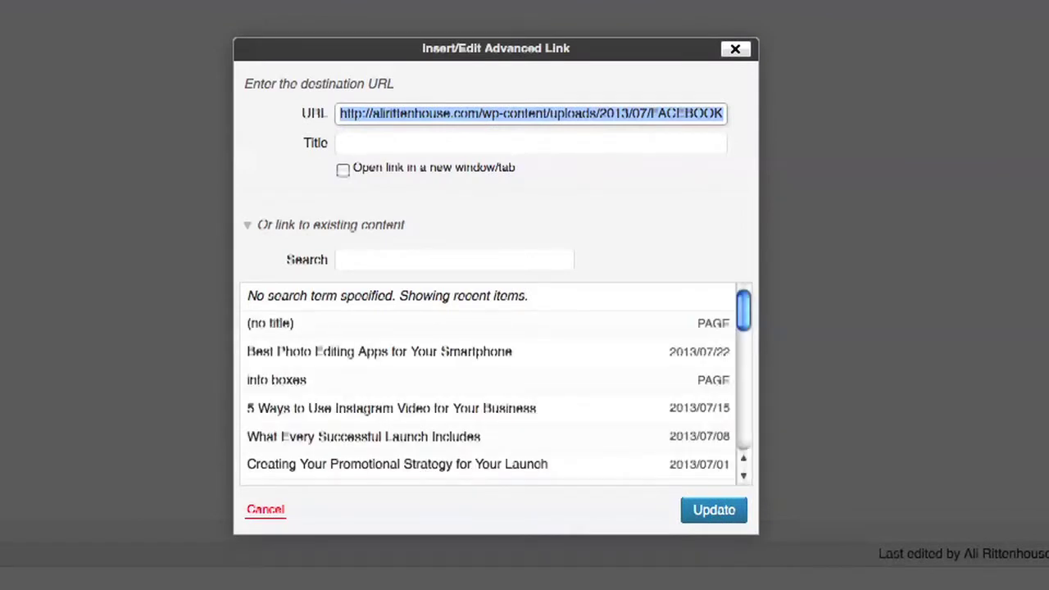
type("http:/")
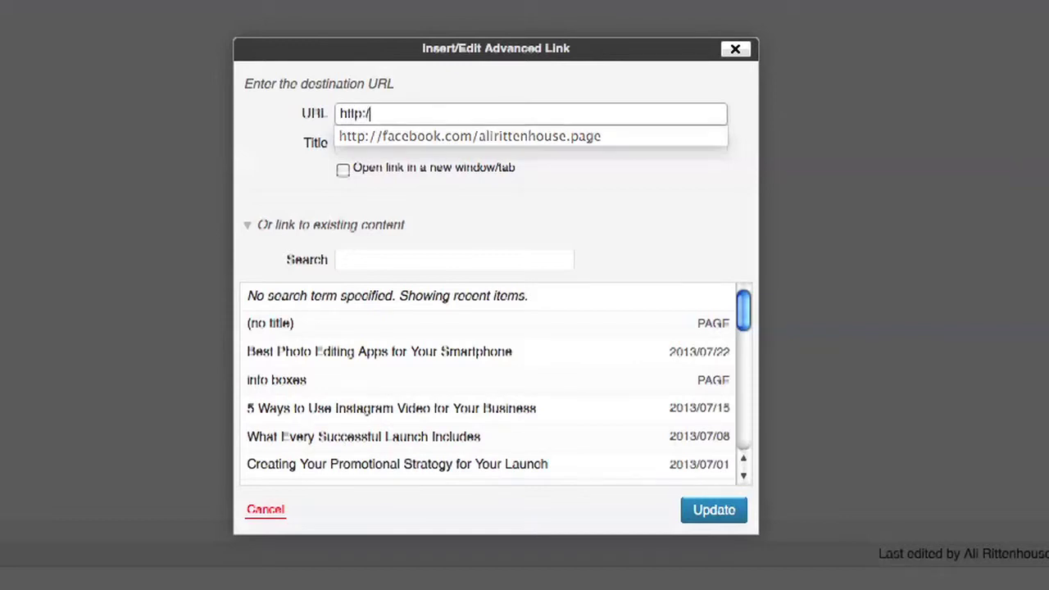
left_click(454, 42)
left_click(417, 119)
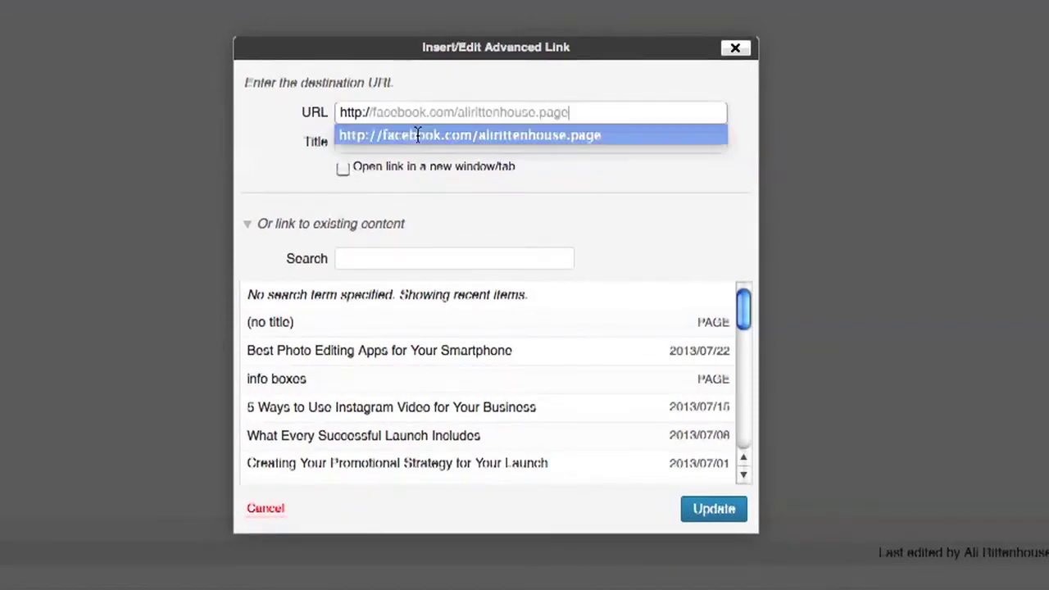
left_click(417, 134)
left_click(714, 511)
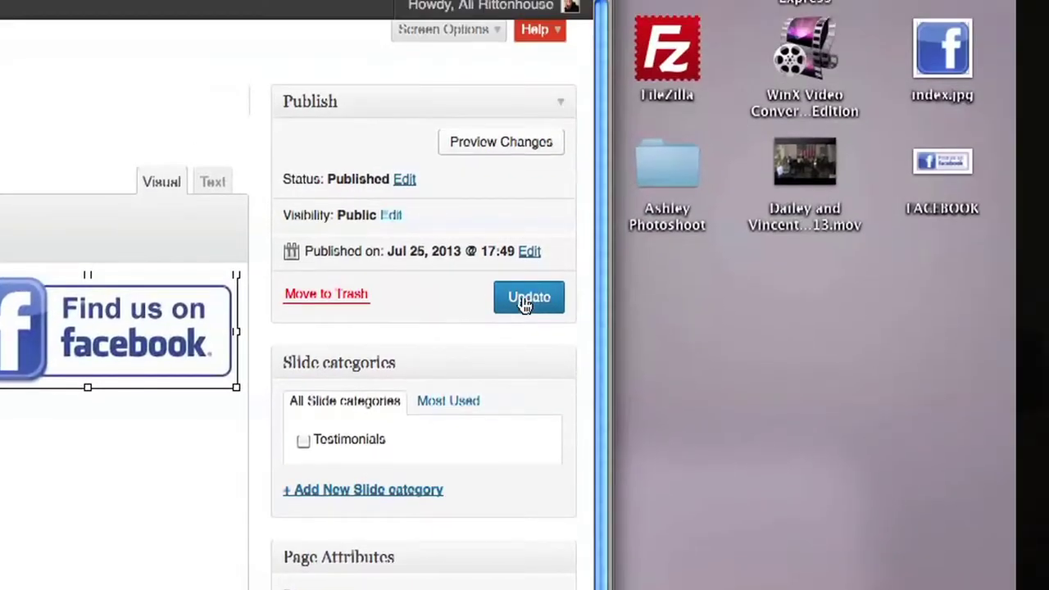
Update the page, then open View Page in a new tab.
left_click(527, 300)
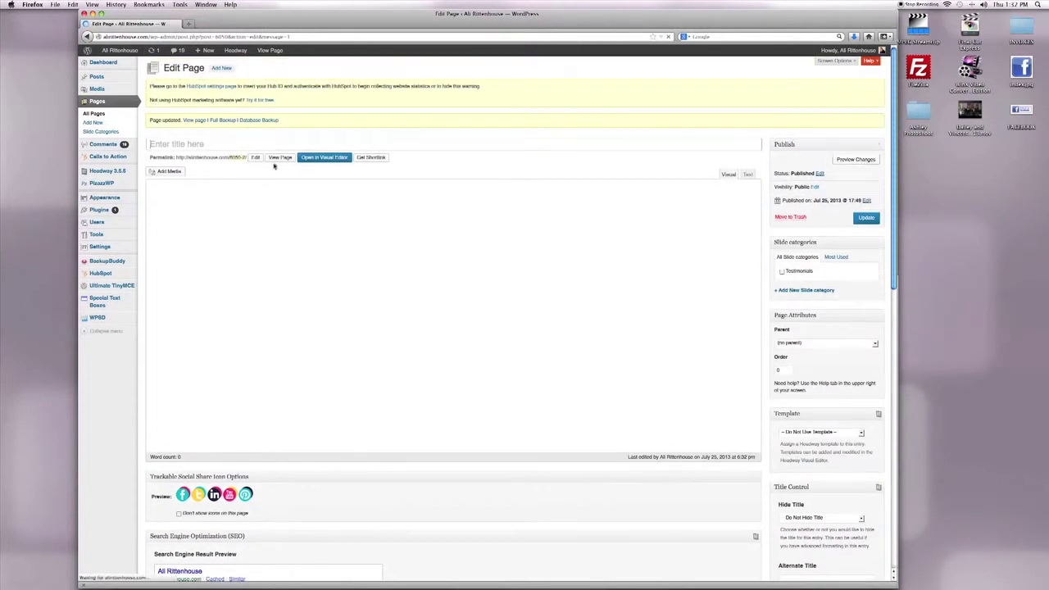
middle_click(279, 157)
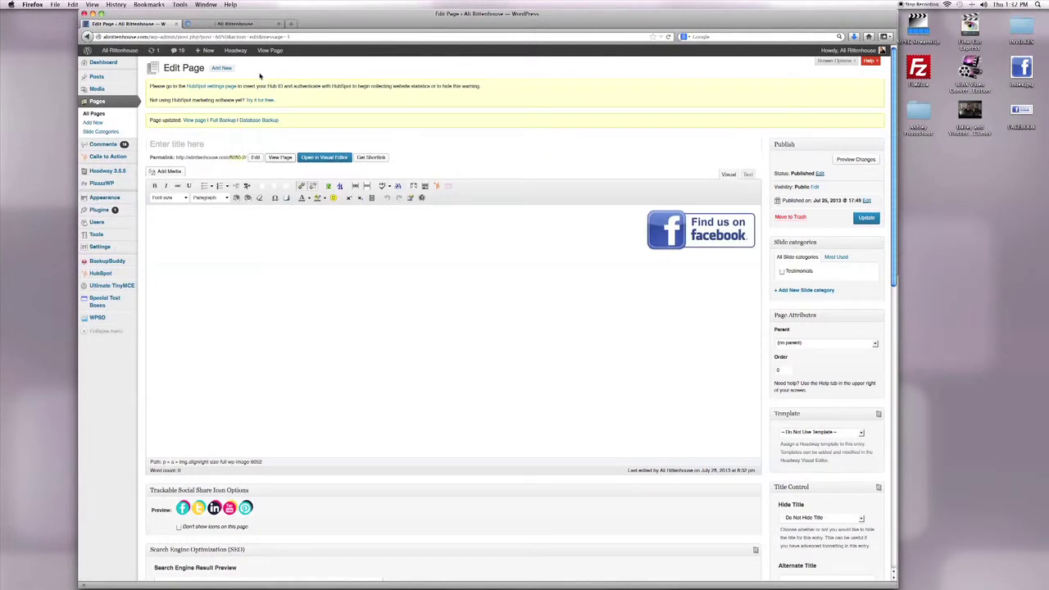
On the live page tab, click the badge to check it opens the Facebook page.
left_click(225, 24)
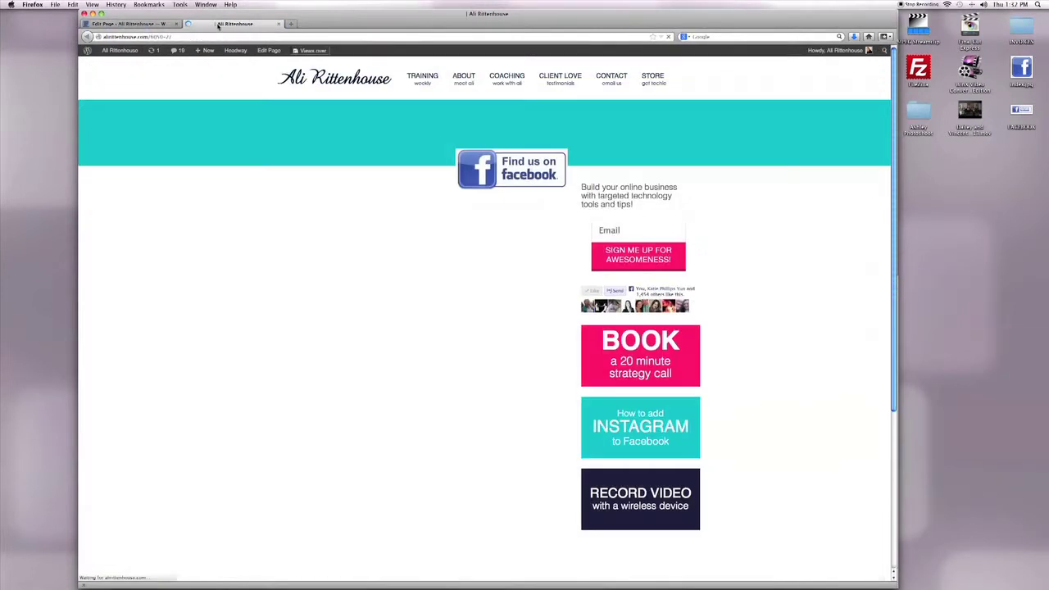
left_click(501, 182)
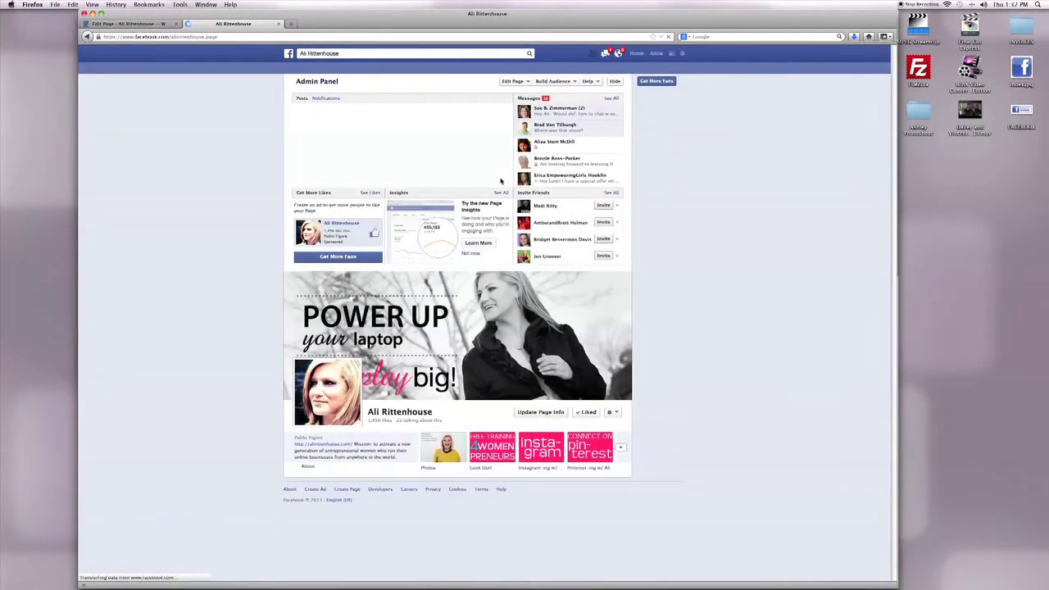